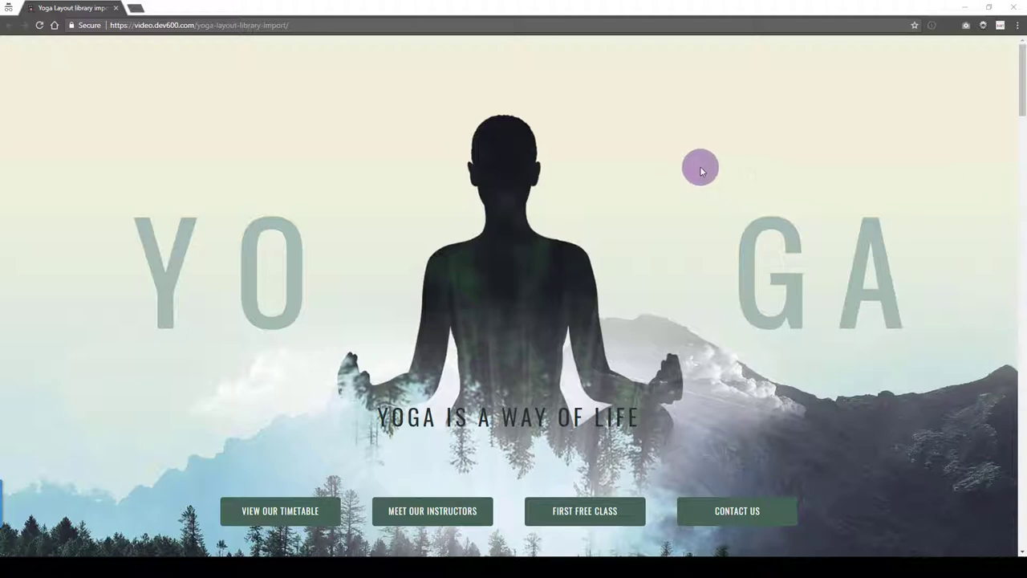
# Step: Examine the finished yoga page from the hero section through the classes, instructors and contact form, and return to its beginning
pyautogui.scroll(-3, 700, 166)
pyautogui.scroll(-2, 699, 166)
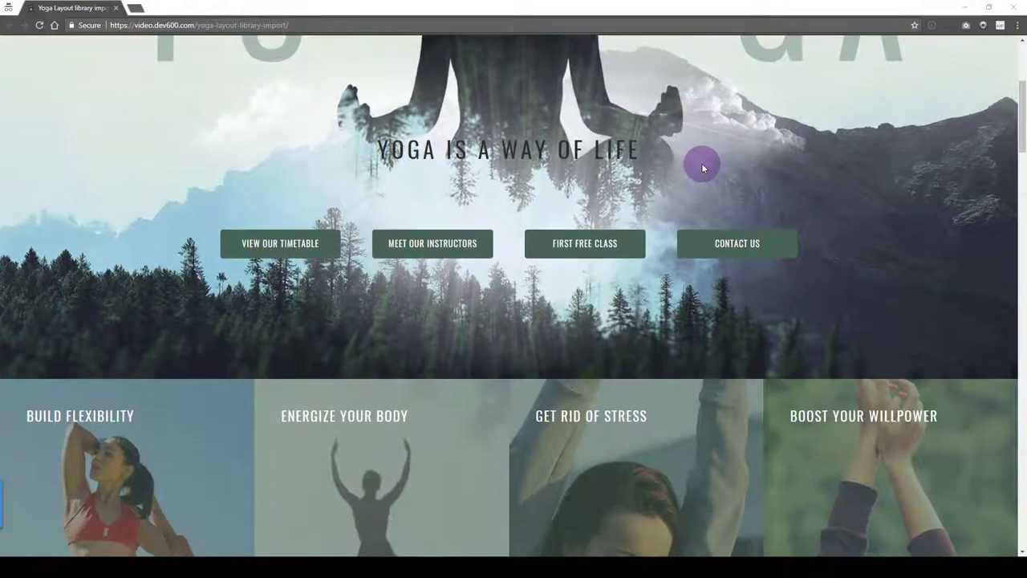
pyautogui.scroll(-2, 701, 166)
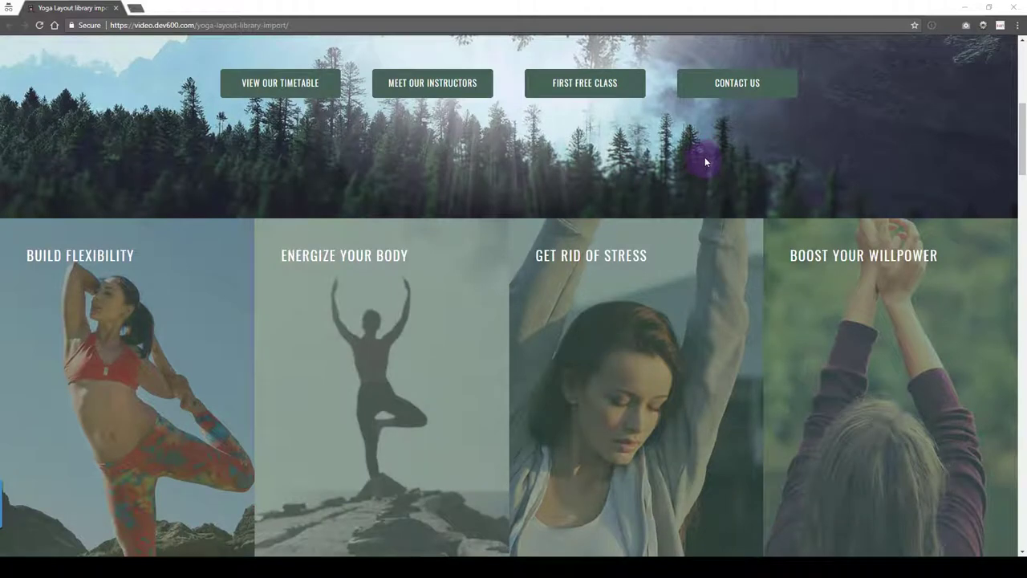
pyautogui.scroll(-2, 704, 160)
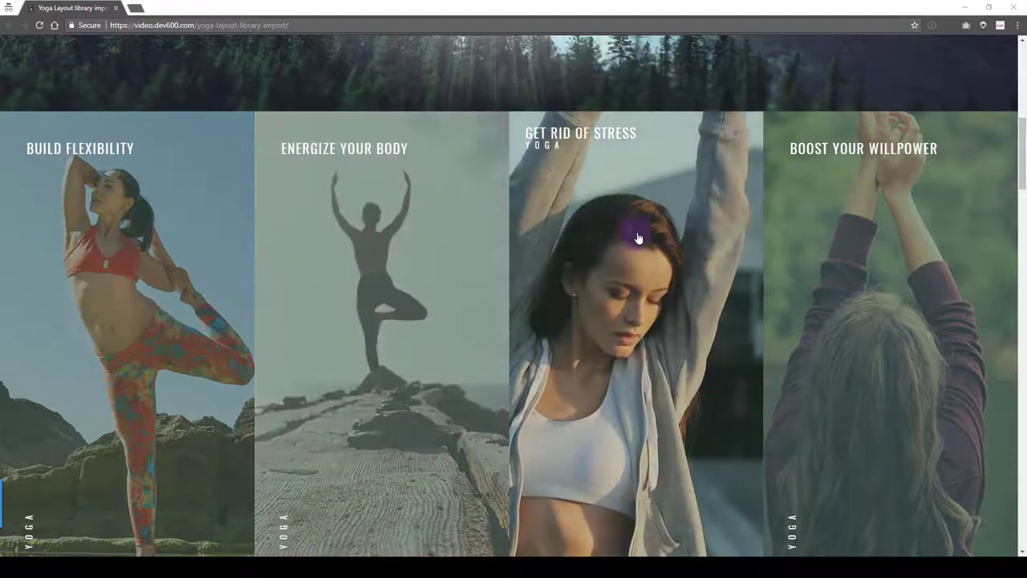
pyautogui.scroll(-6, 673, 230)
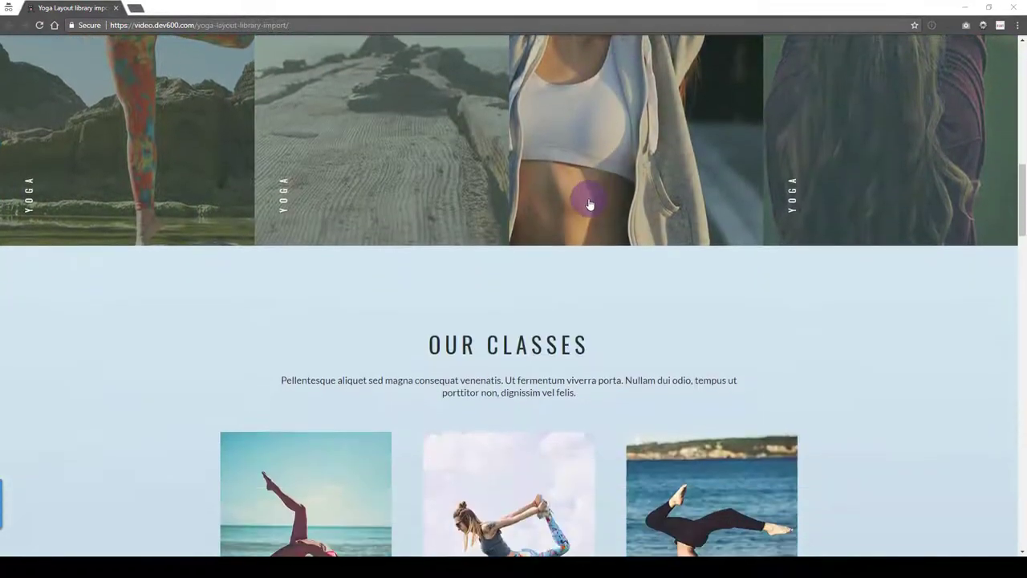
pyautogui.scroll(-5, 590, 205)
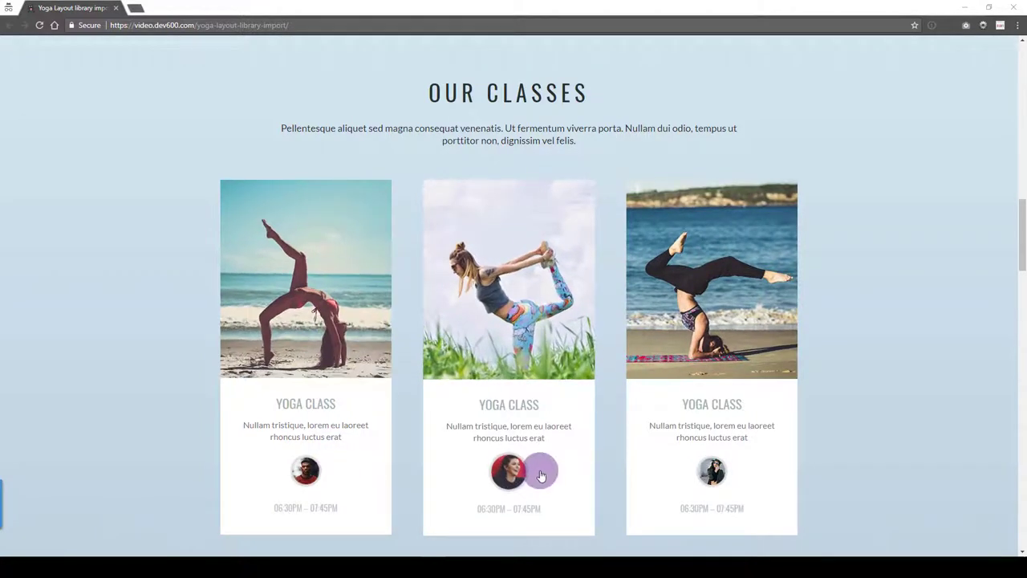
pyautogui.scroll(-4, 541, 476)
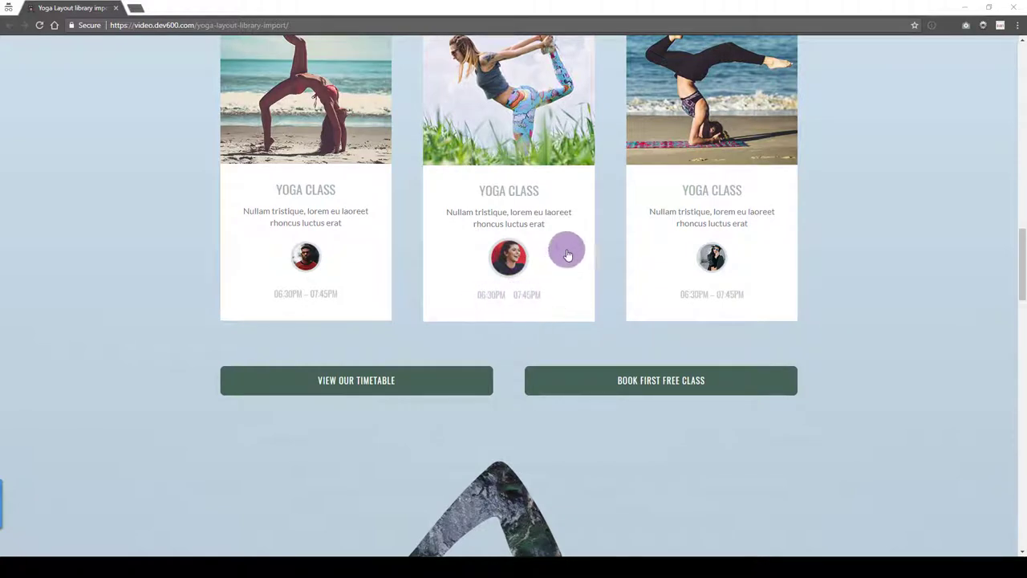
pyautogui.scroll(-2, 554, 254)
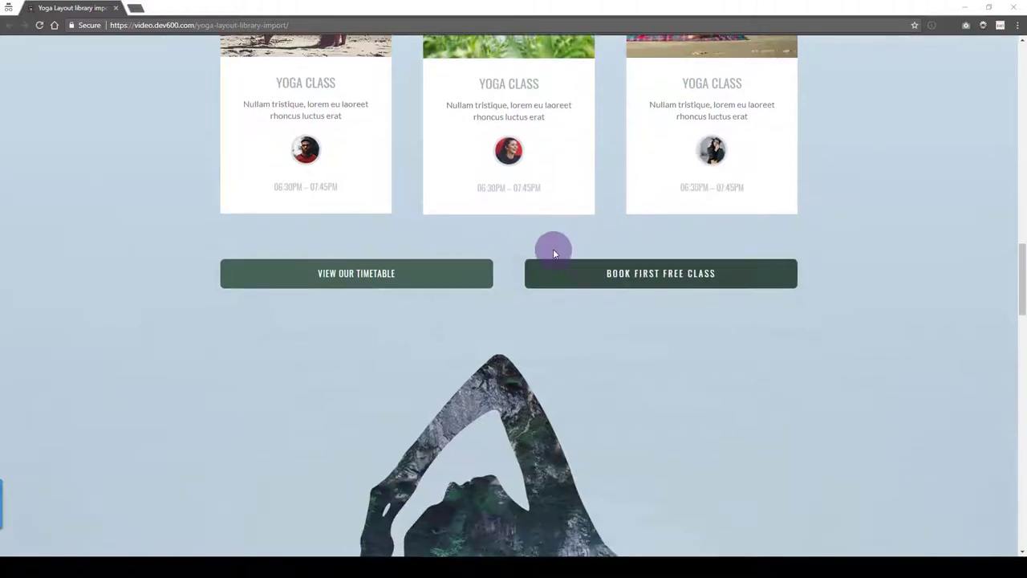
pyautogui.scroll(-2, 545, 227)
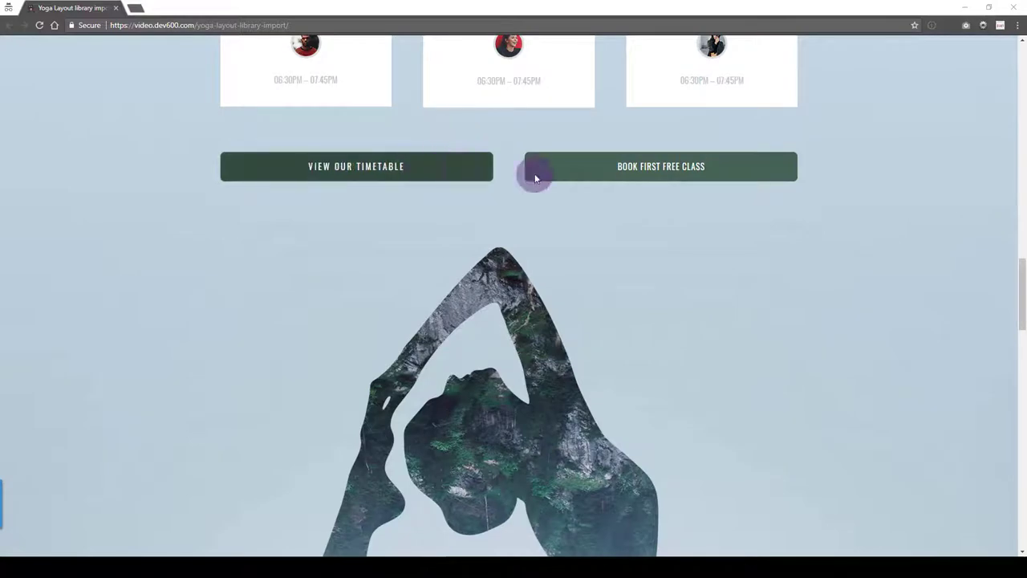
pyautogui.scroll(-7, 636, 181)
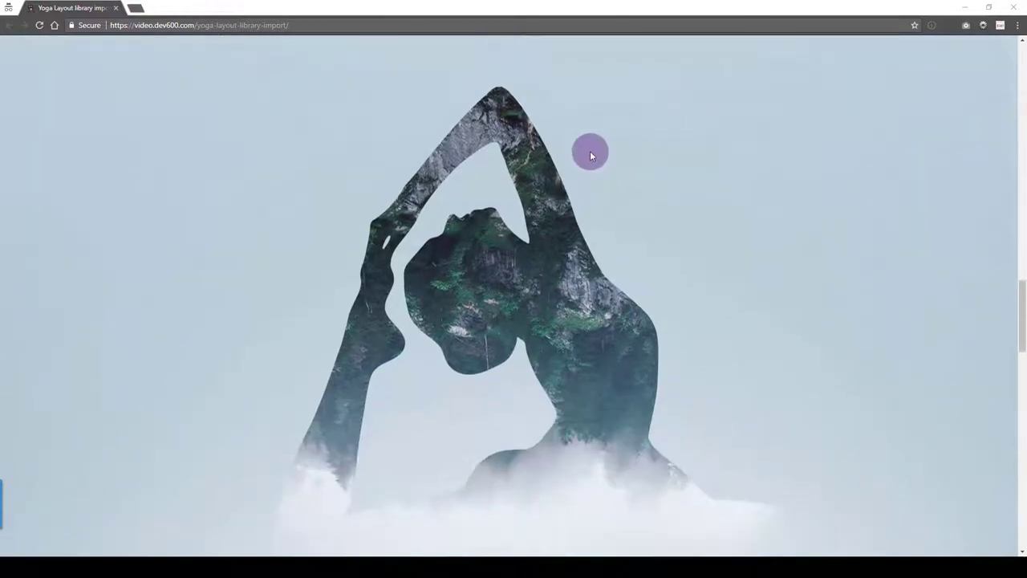
pyautogui.scroll(-7, 582, 148)
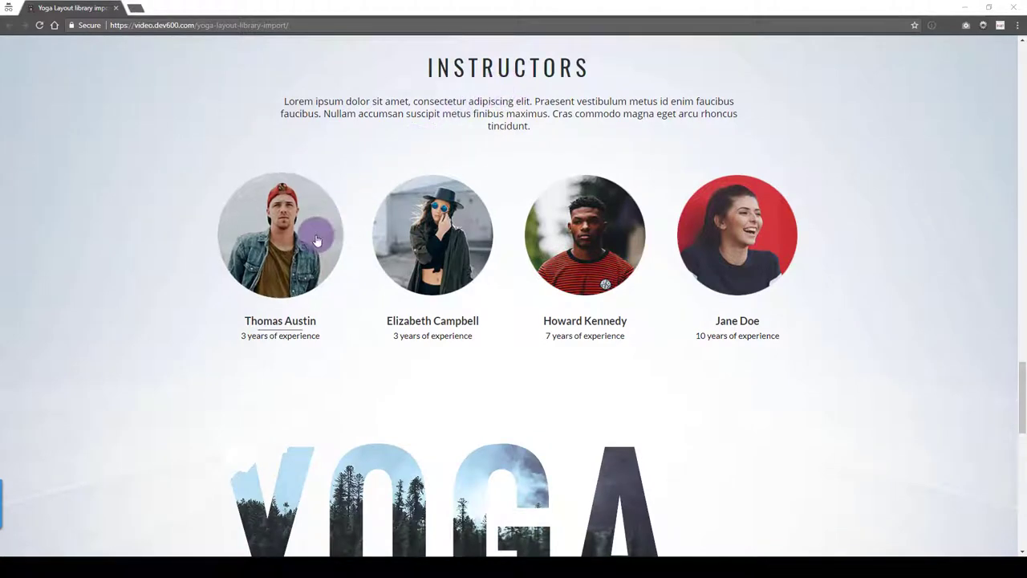
pyautogui.scroll(-11, 684, 243)
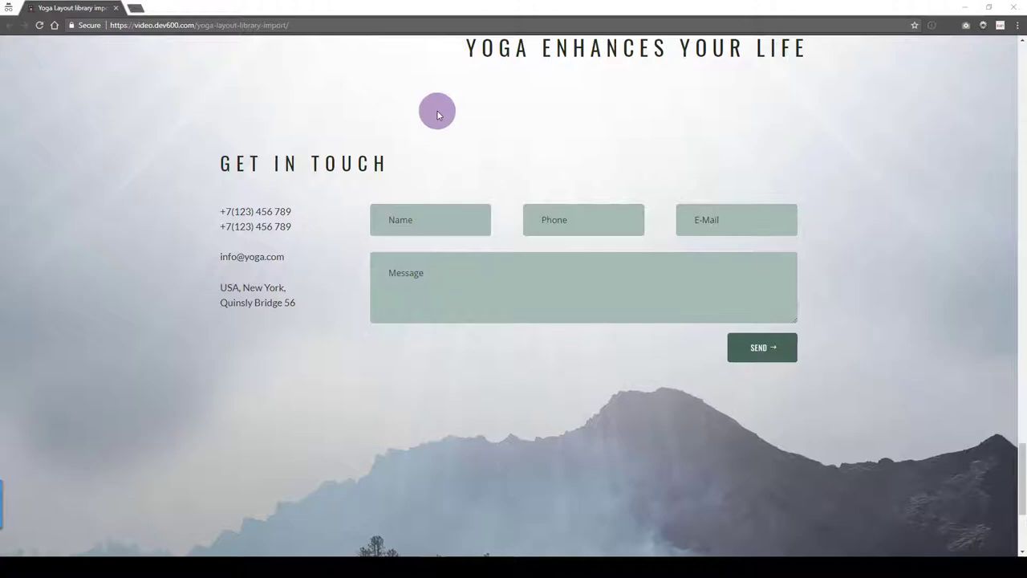
pyautogui.scroll(-1, 572, 138)
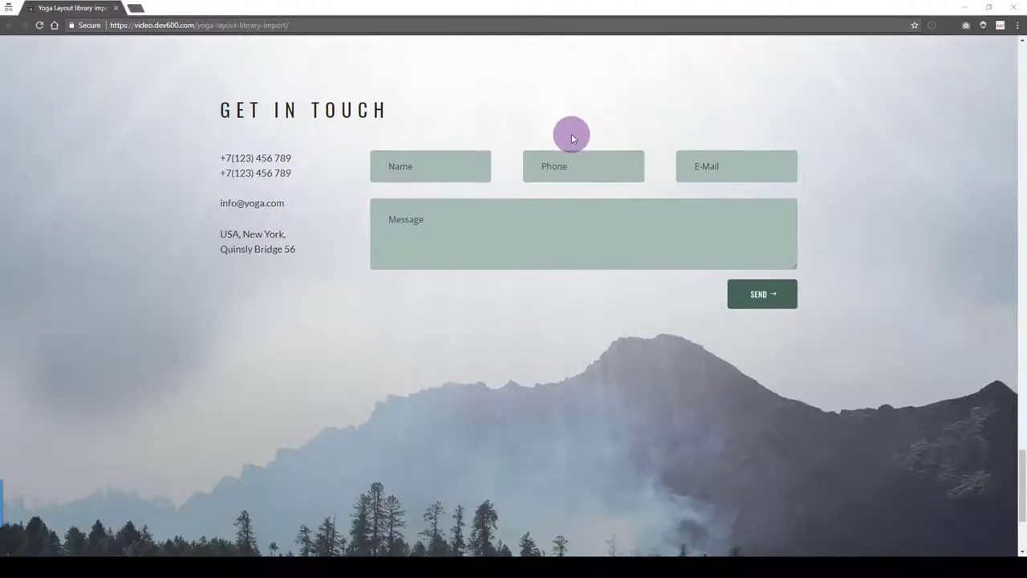
pyautogui.scroll(7, 570, 135)
pyautogui.scroll(20, 569, 136)
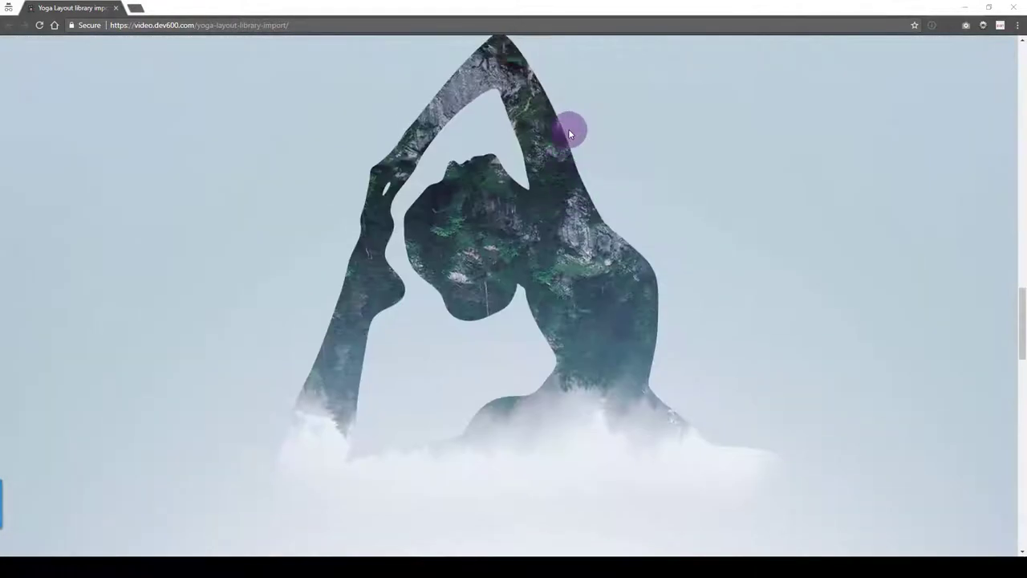
pyautogui.scroll(2, 646, 120)
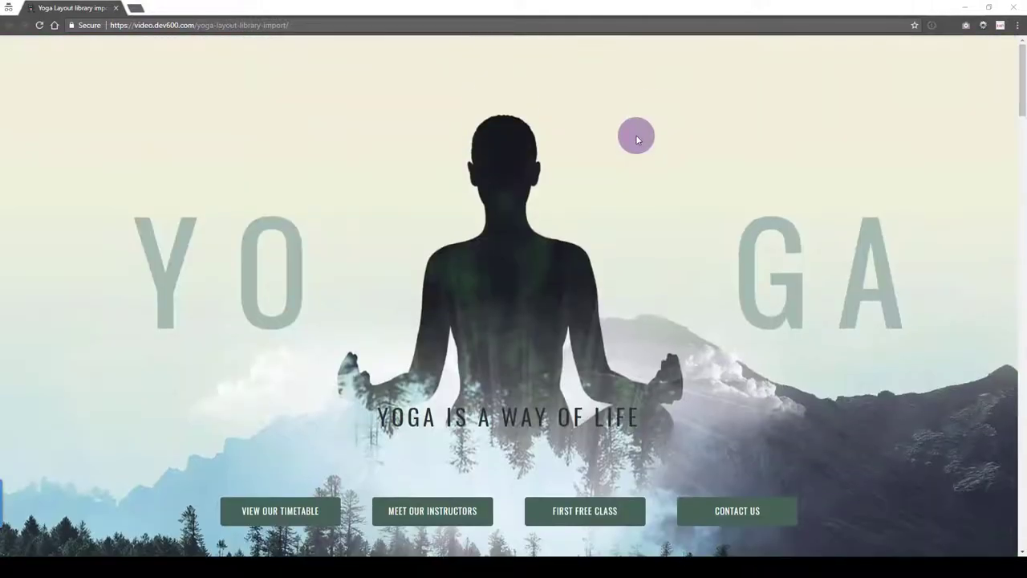
# Step: Switch to the browser window with the WordPress admin and open the Divi Library's list of layouts
pyautogui.click(962, 11)
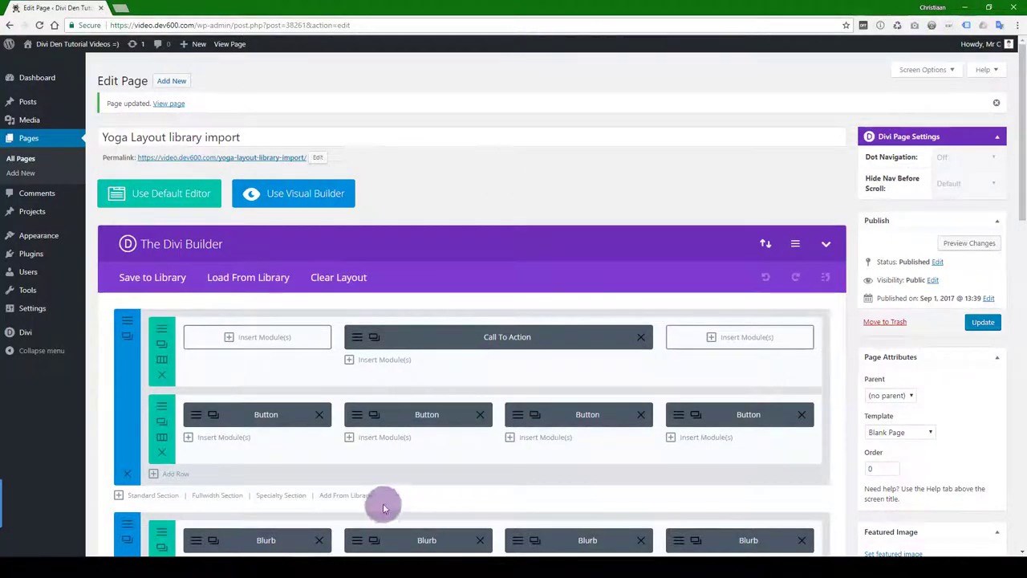
pyautogui.moveTo(34, 83)
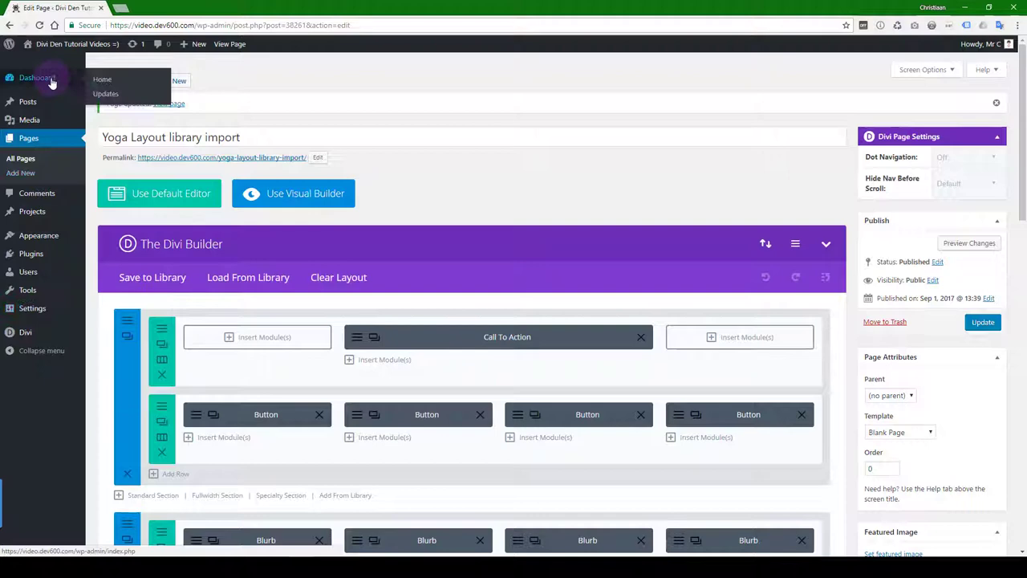
pyautogui.click(29, 331)
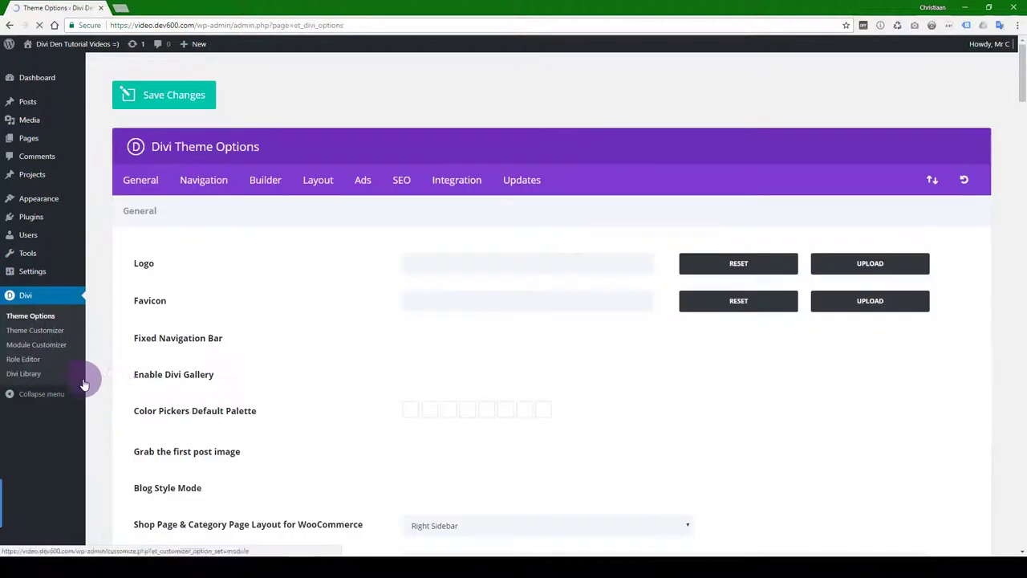
pyautogui.click(31, 375)
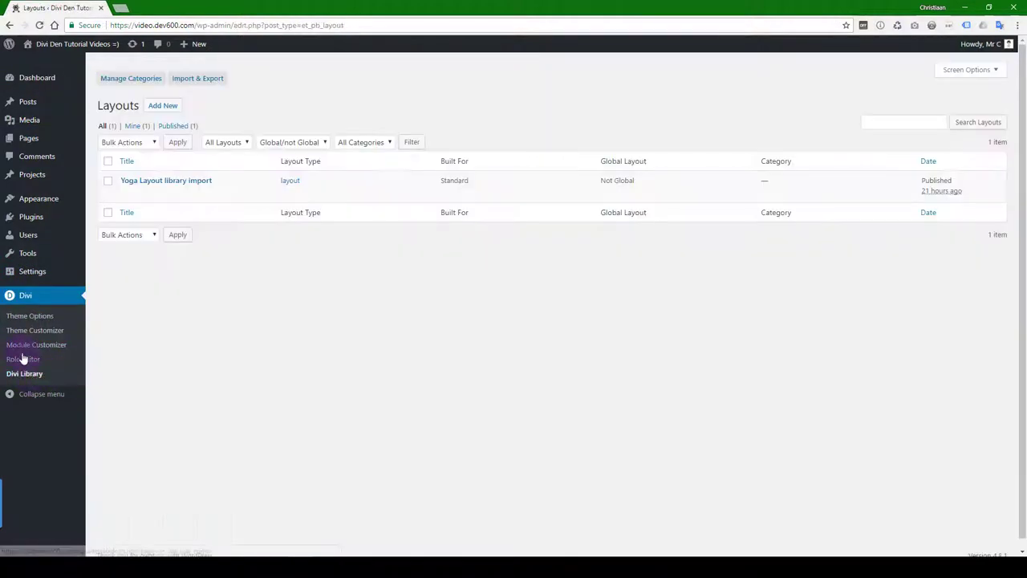
# Step: Choose library-import-yoga-divi-layout.json as the file for the Divi Library import, and close the portability dialog without importing
pyautogui.click(200, 215)
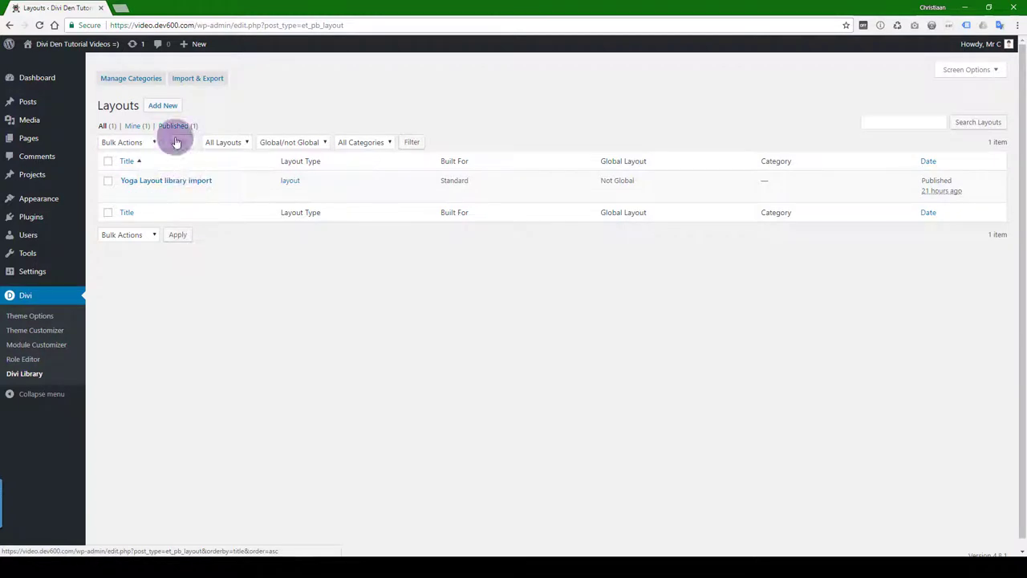
pyautogui.click(205, 81)
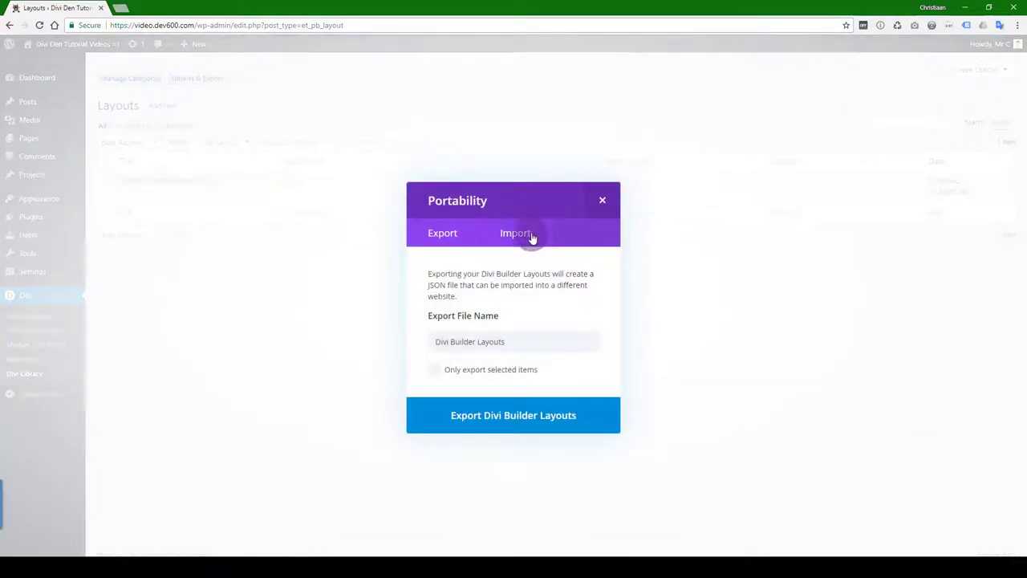
pyautogui.click(532, 238)
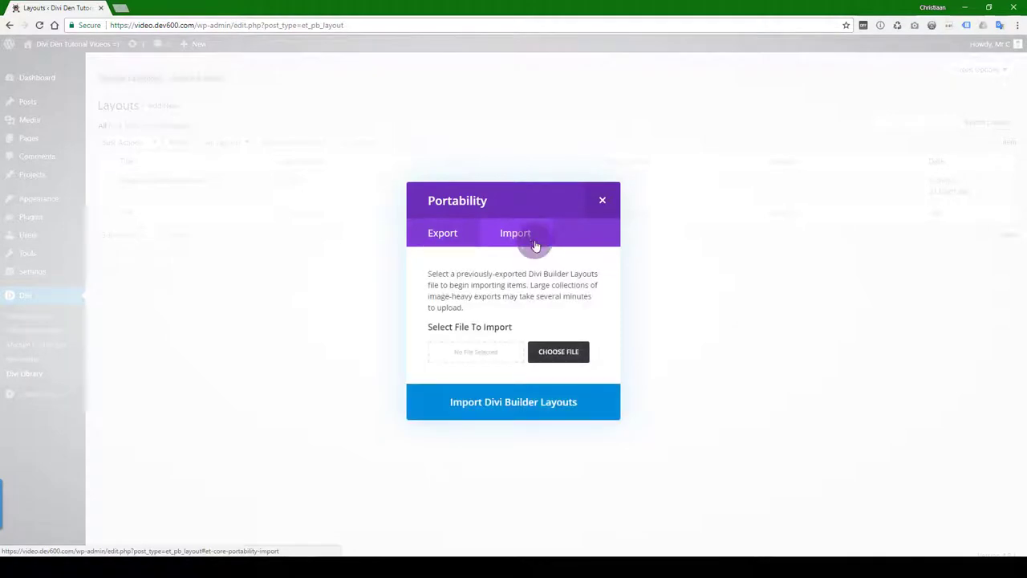
pyautogui.click(555, 354)
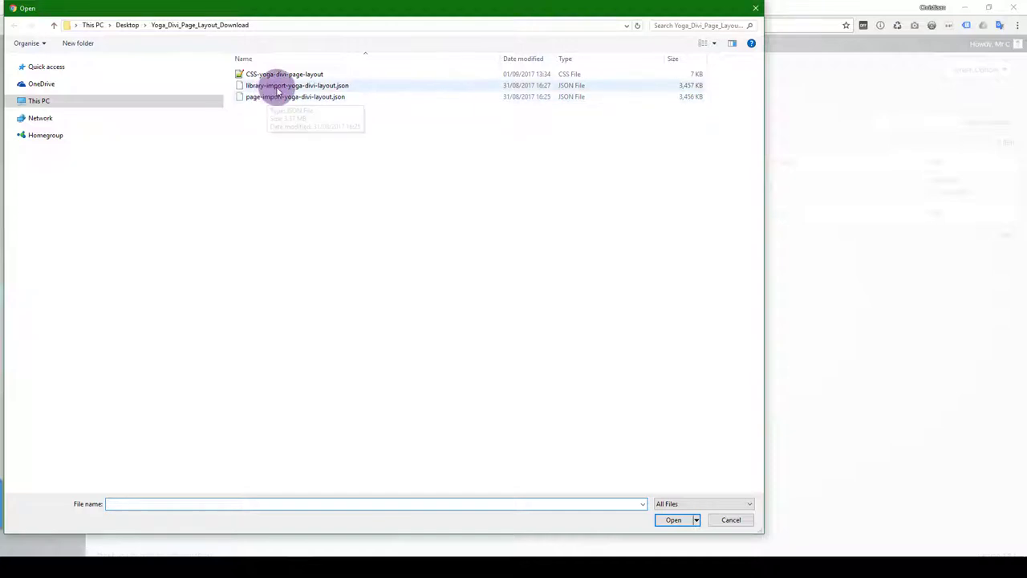
pyautogui.click(272, 86)
pyautogui.doubleClick(285, 88)
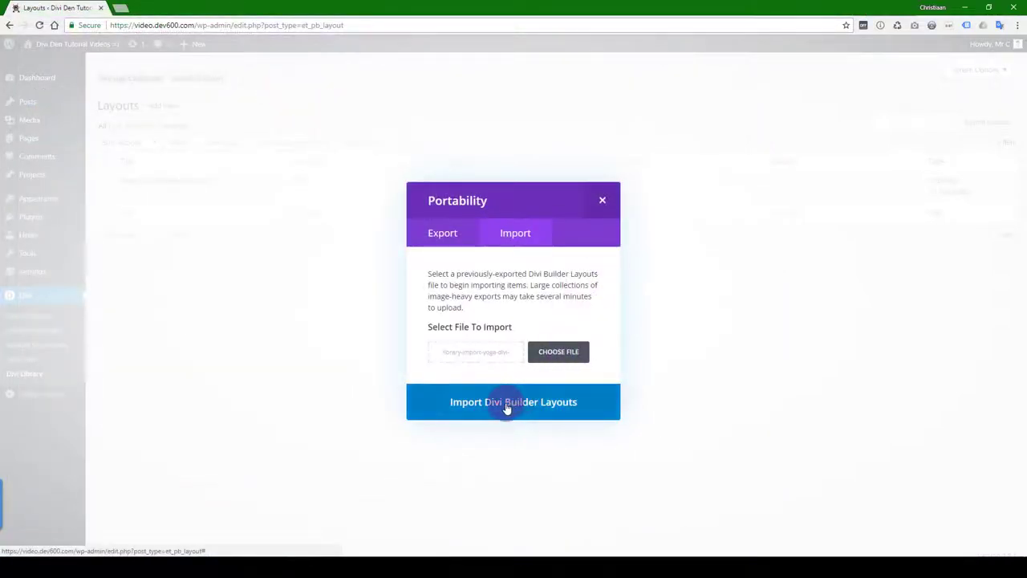
pyautogui.click(602, 201)
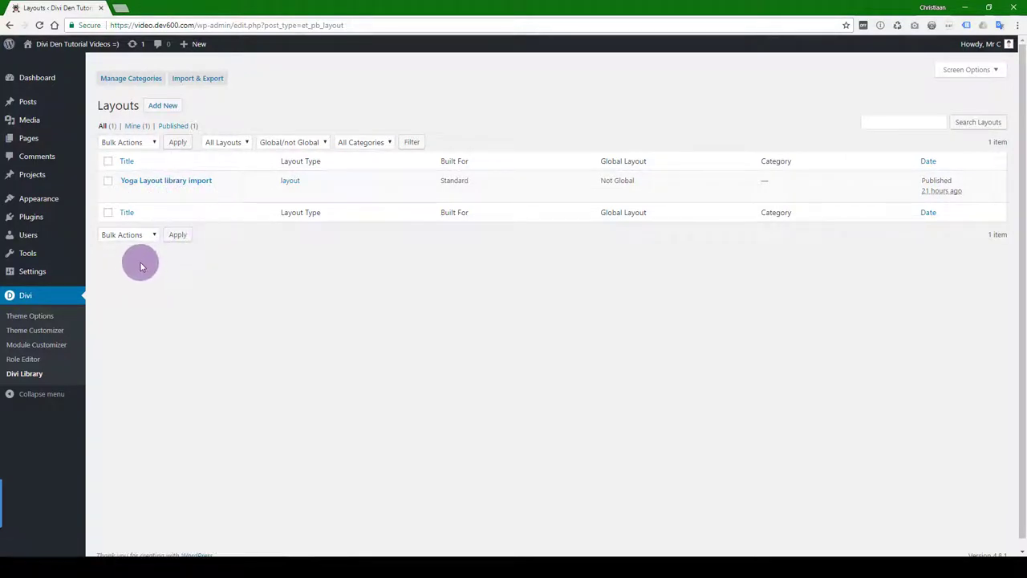
# Step: Open the "Yoga Layout library import" page for editing from the list of pages
pyautogui.click(37, 140)
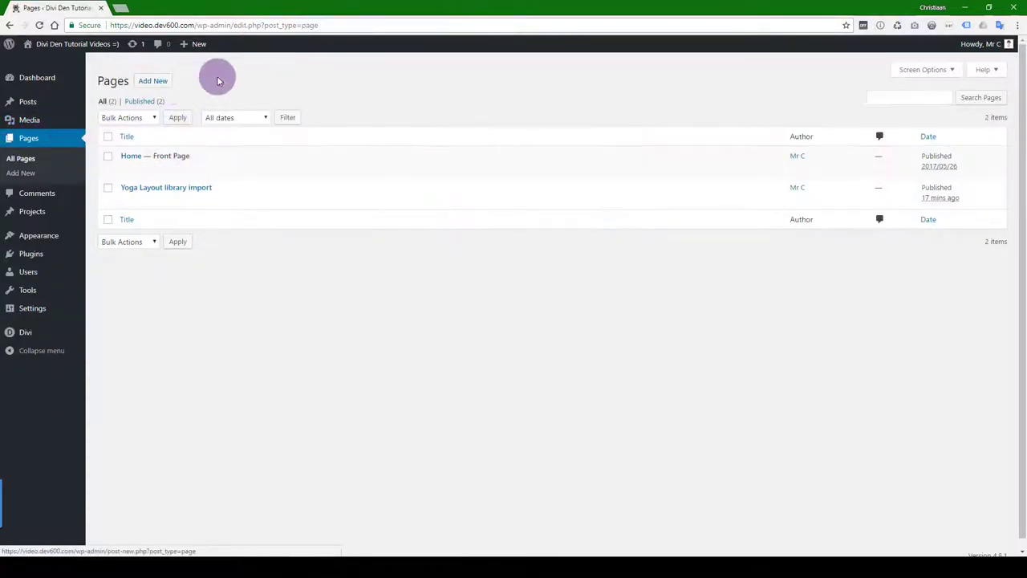
pyautogui.moveTo(172, 192)
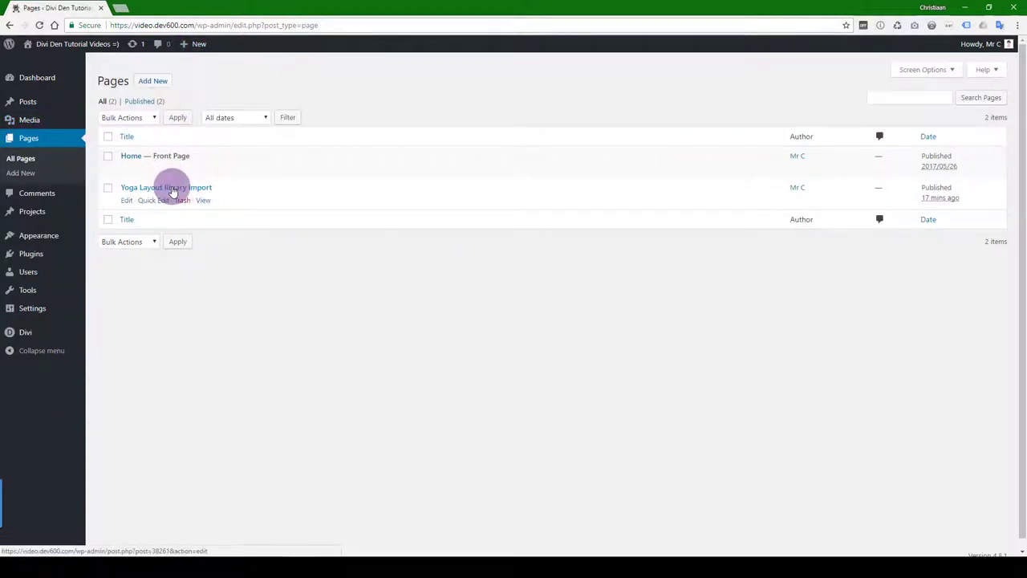
pyautogui.click(176, 190)
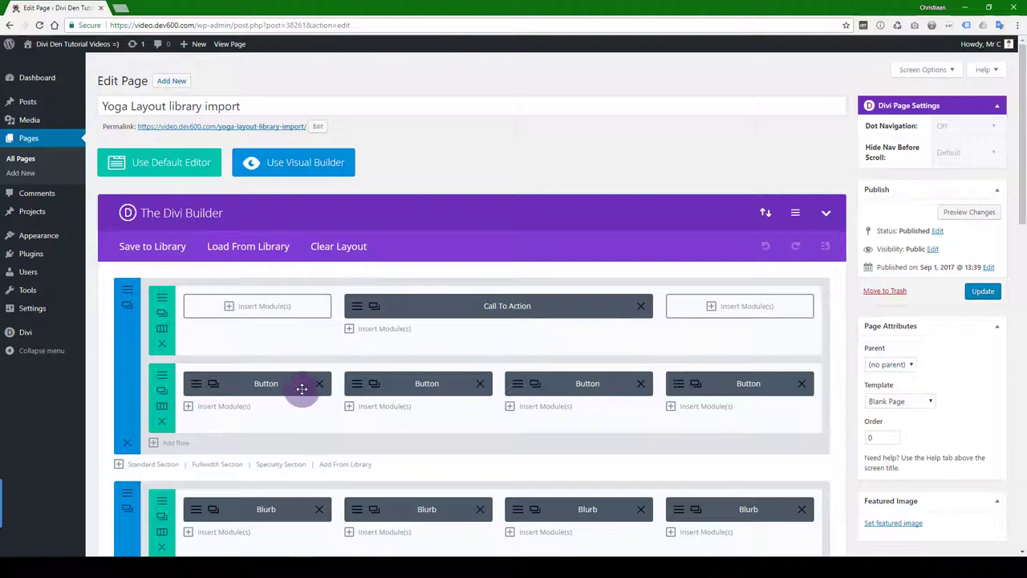
# Step: Check which saved library layouts can be loaded into the page, and close the Load Layout dialog
pyautogui.click(239, 252)
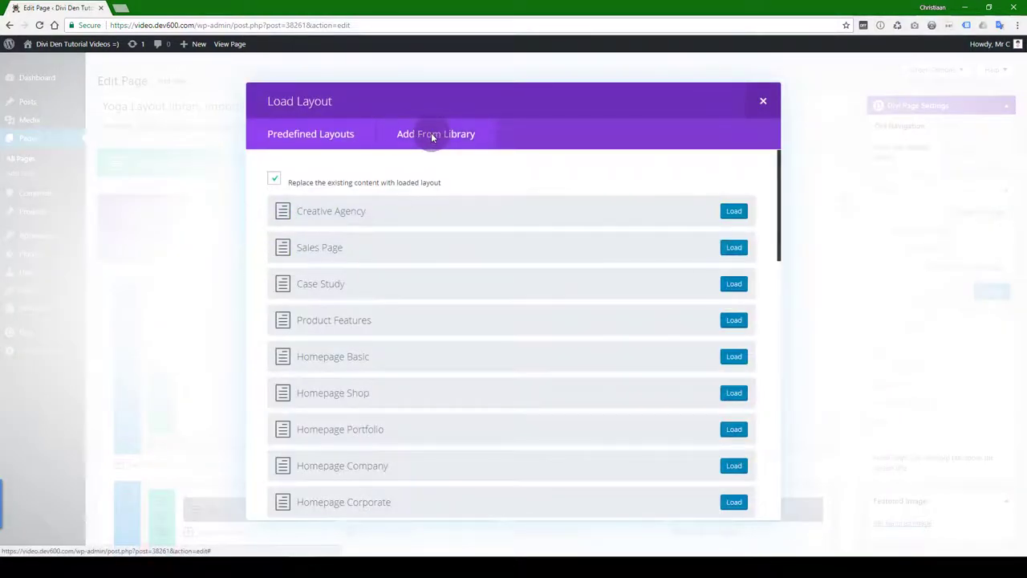
pyautogui.click(431, 137)
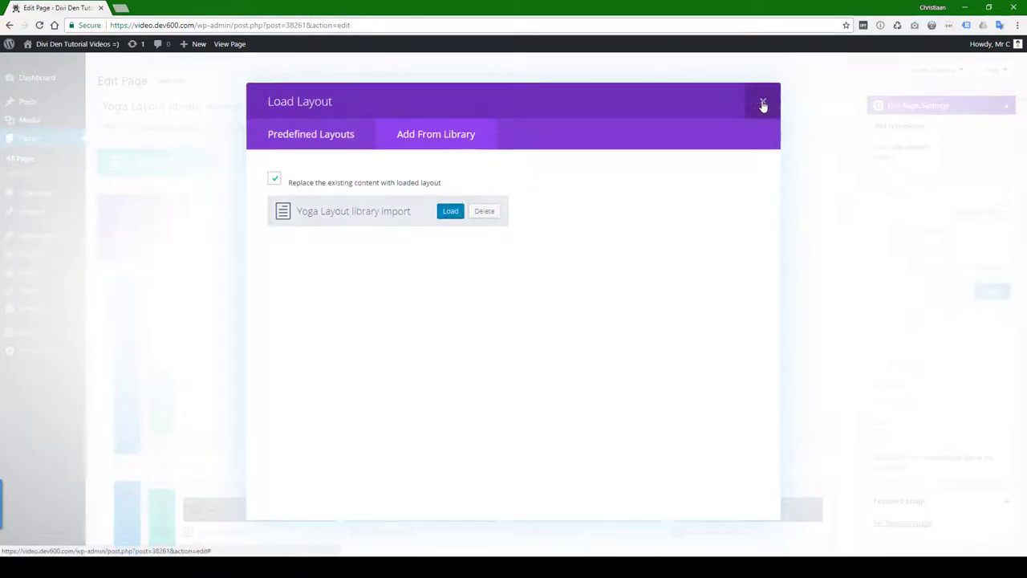
pyautogui.click(763, 102)
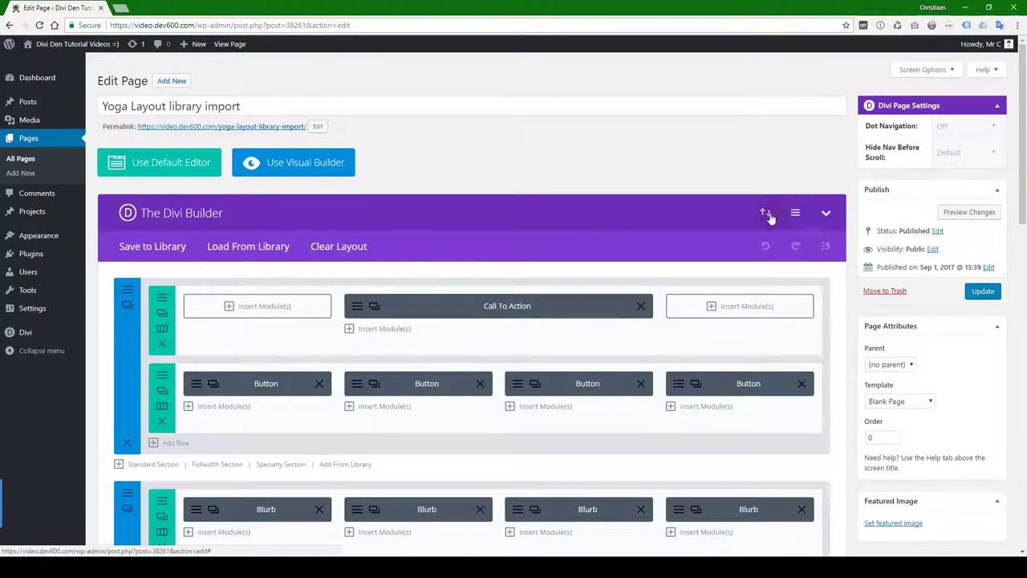
# Step: Browse the Yoga_Divi_Page_Layout_Download folder for a layout file to import into the page, and cancel the import
pyautogui.click(767, 214)
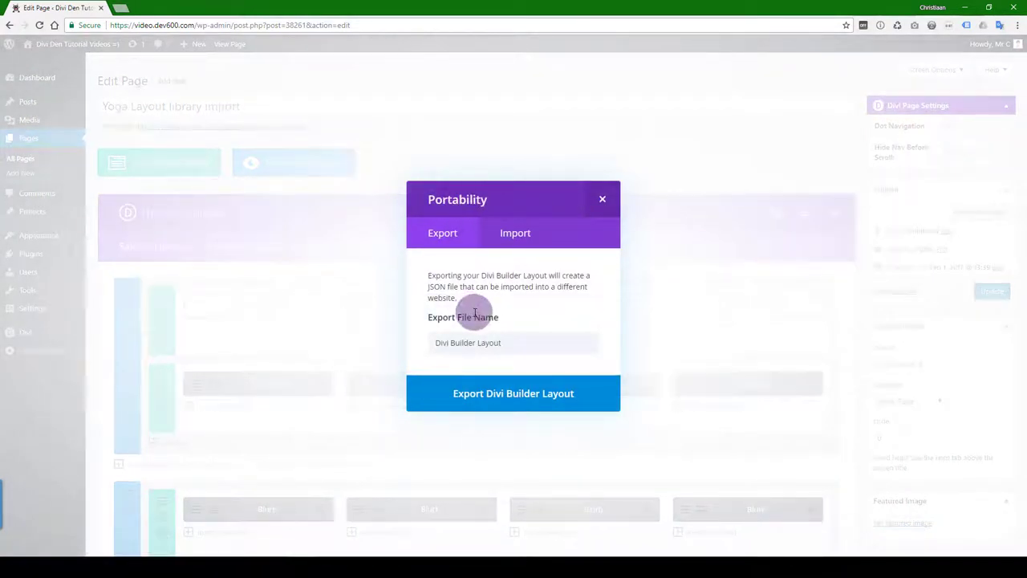
pyautogui.click(520, 234)
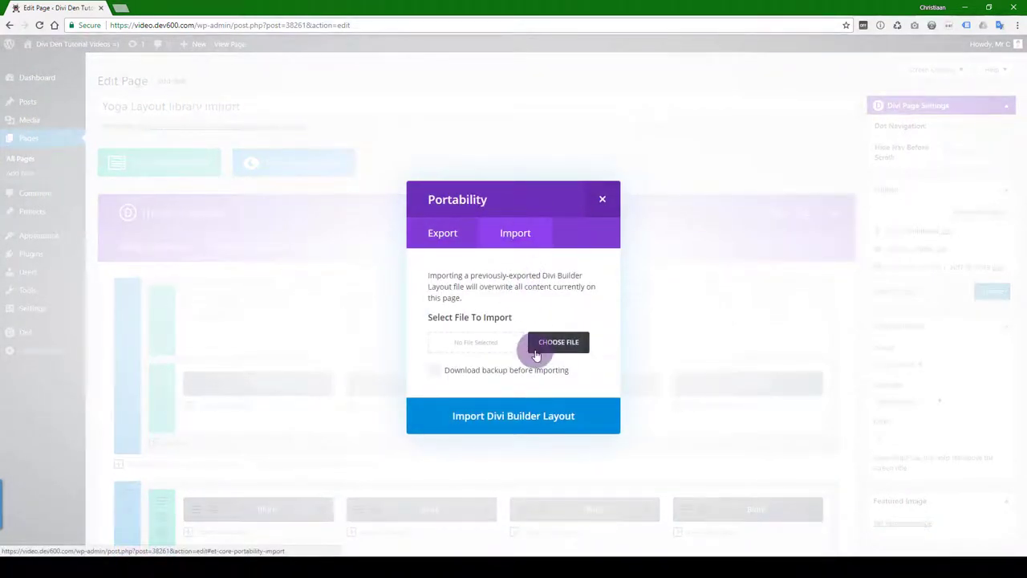
pyautogui.click(554, 342)
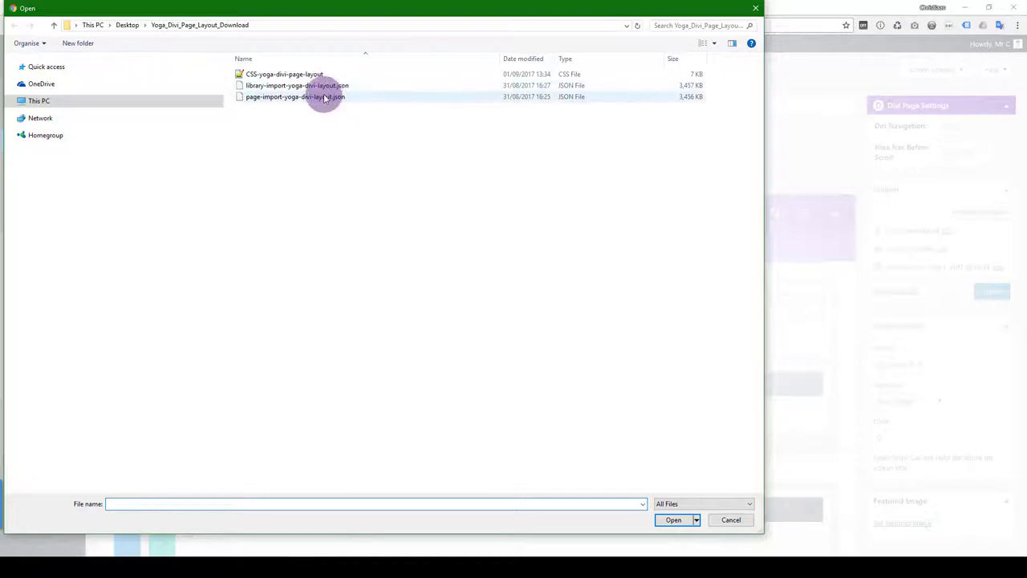
pyautogui.click(731, 520)
pyautogui.click(612, 199)
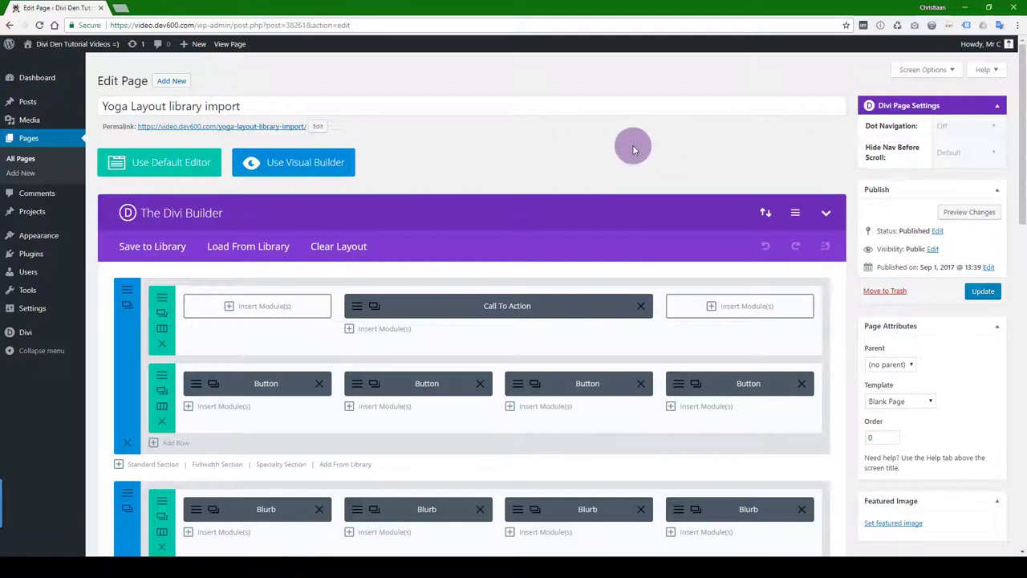
pyautogui.moveTo(29, 335)
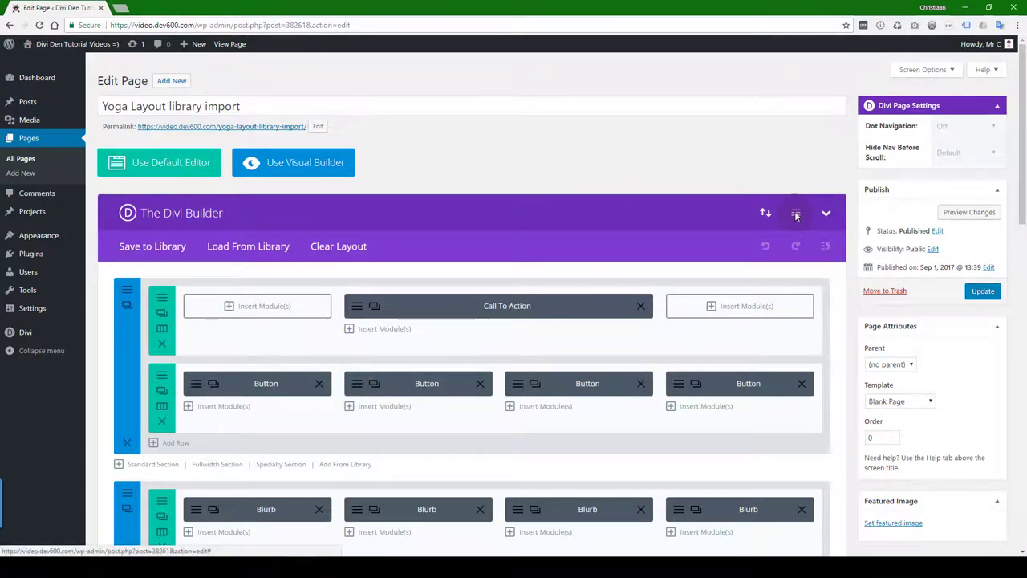
# Step: Open the page's Divi Builder settings and examine the Custom CSS that belongs to the yoga layout
pyautogui.click(795, 215)
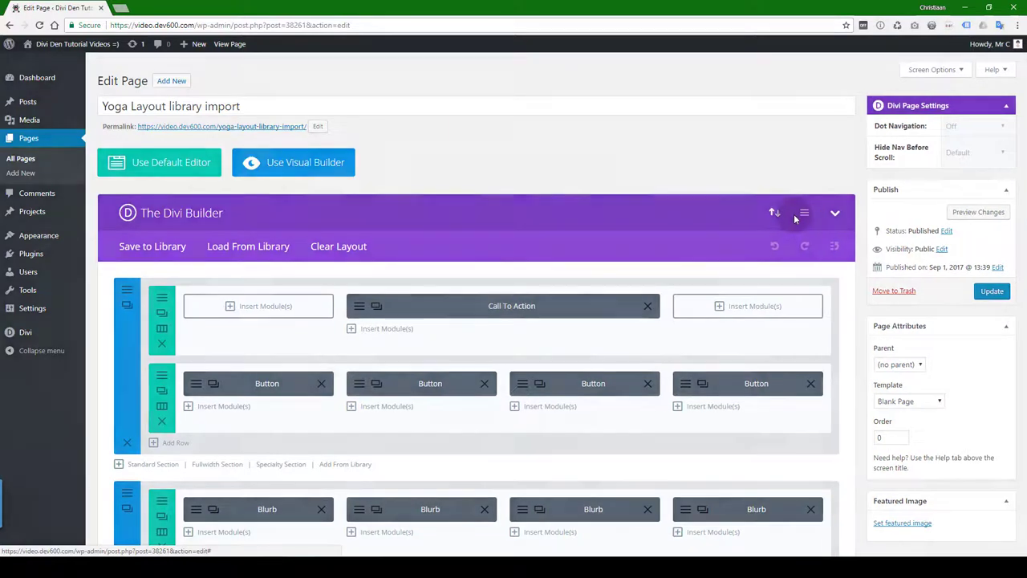
pyautogui.moveTo(444, 277); pyautogui.dragTo(489, 313)
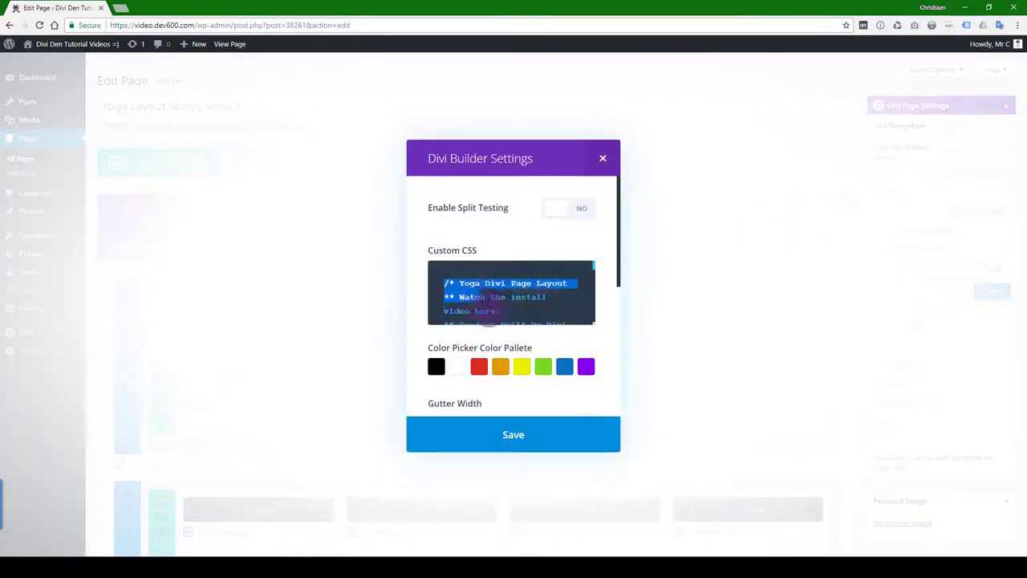
pyautogui.click(499, 285)
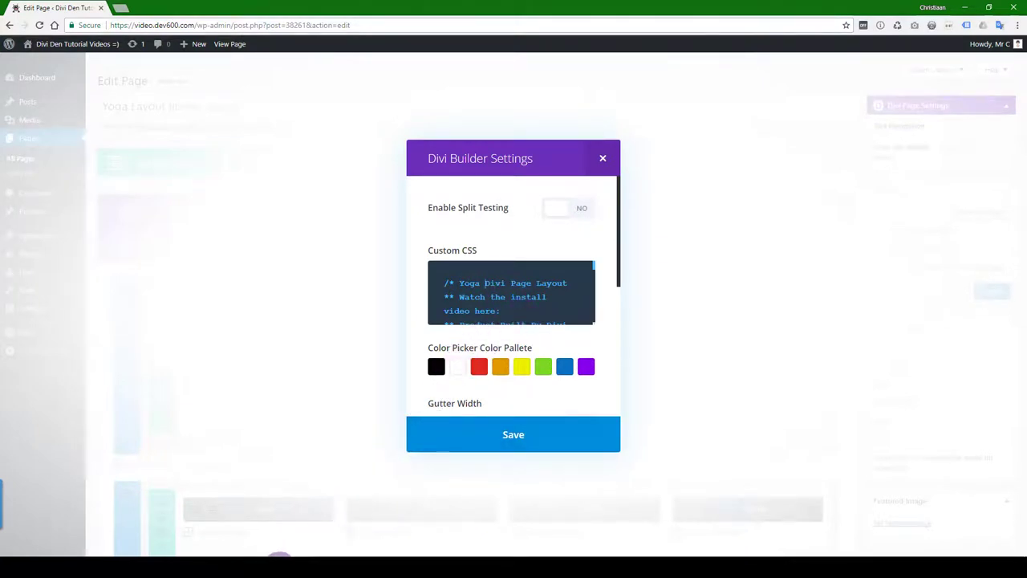
# Step: Switch to Notepad++ and view the layout's stylesheet in CSS-yoga-divi-page-layout.css
pyautogui.click(231, 555)
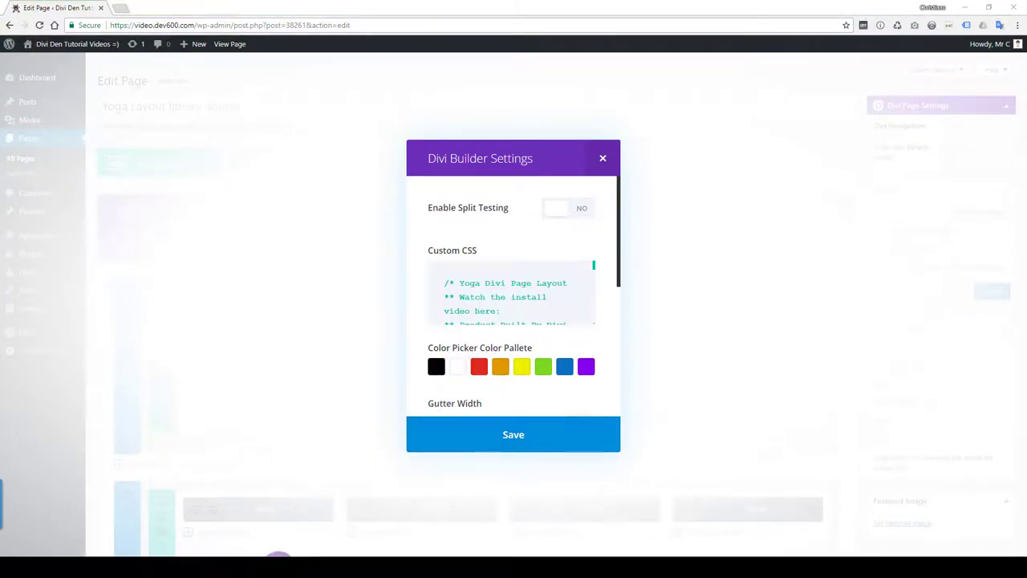
pyautogui.click(300, 155)
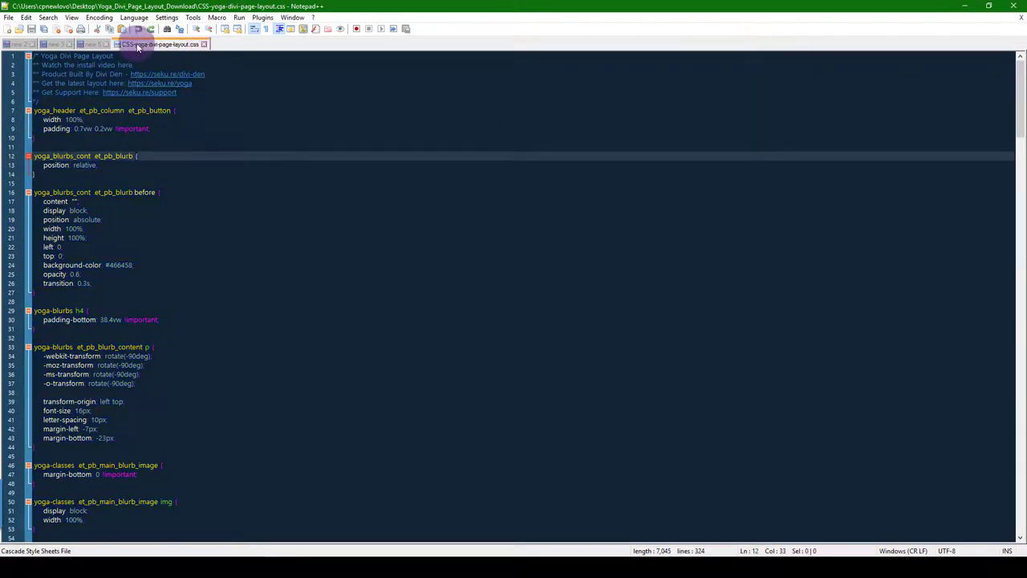
pyautogui.click(227, 134)
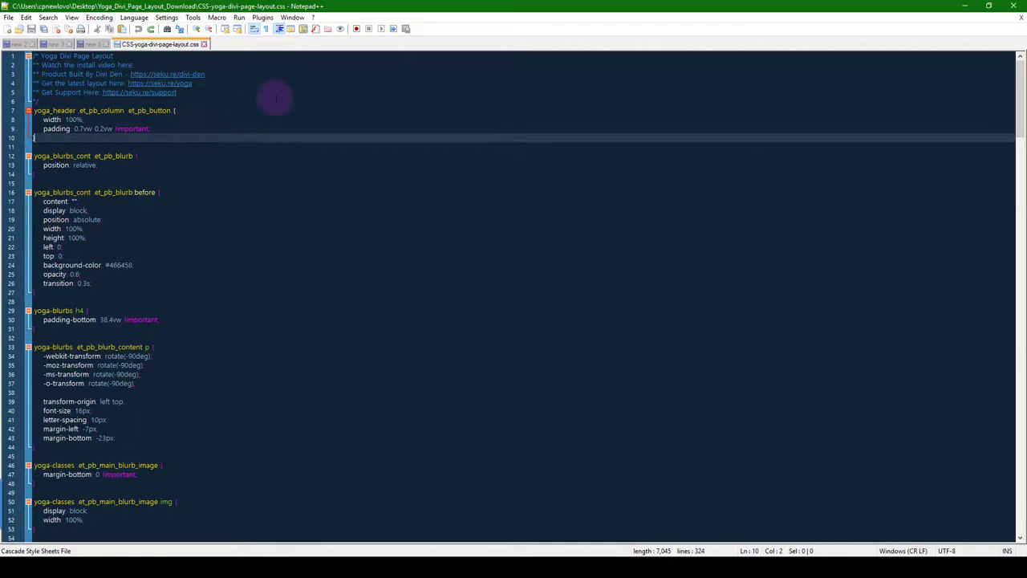
# Step: Return to the browser, save the Divi Builder settings, and update the "Yoga Layout library import" page
pyautogui.click(966, 10)
pyautogui.click(513, 440)
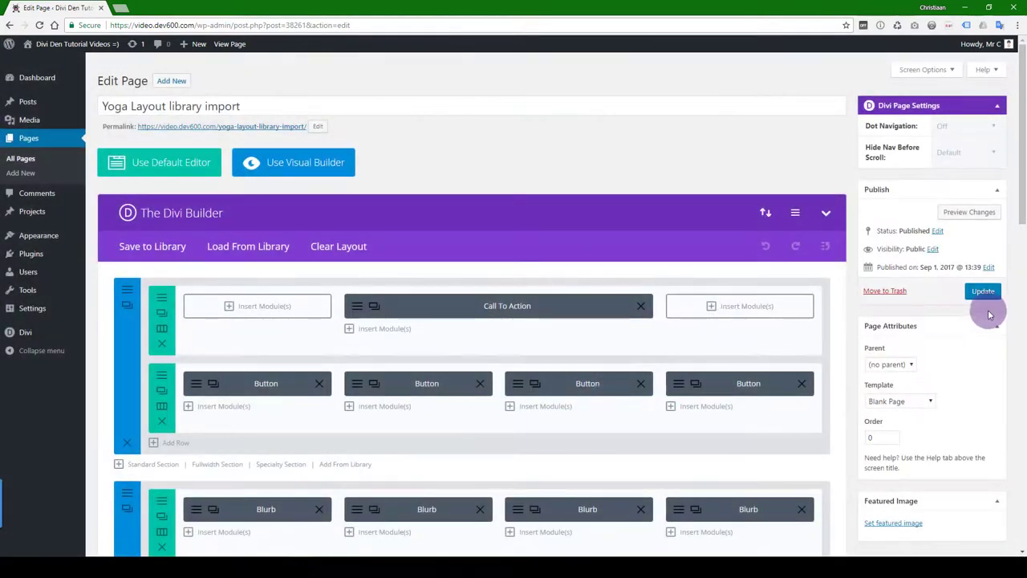
pyautogui.click(983, 290)
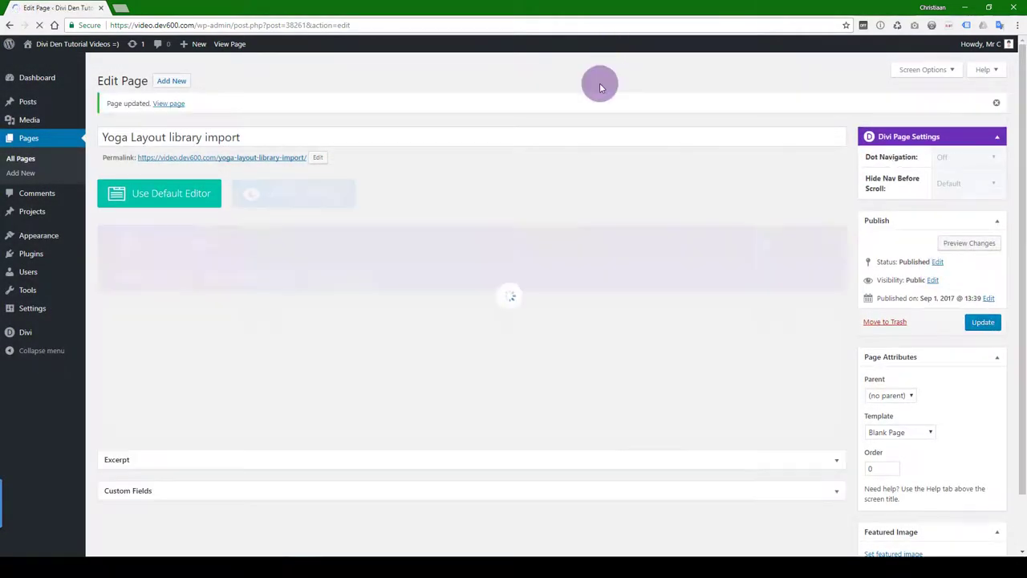
# Step: Open the page's permalink in an incognito window and look through the published yoga layout from the header to the contact section
pyautogui.rightClick(281, 158)
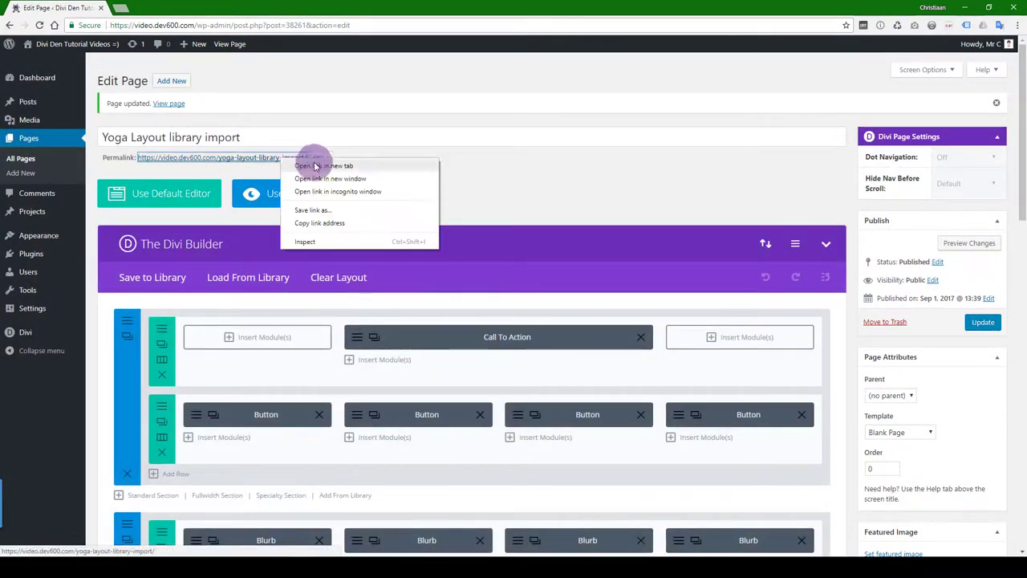
pyautogui.click(350, 194)
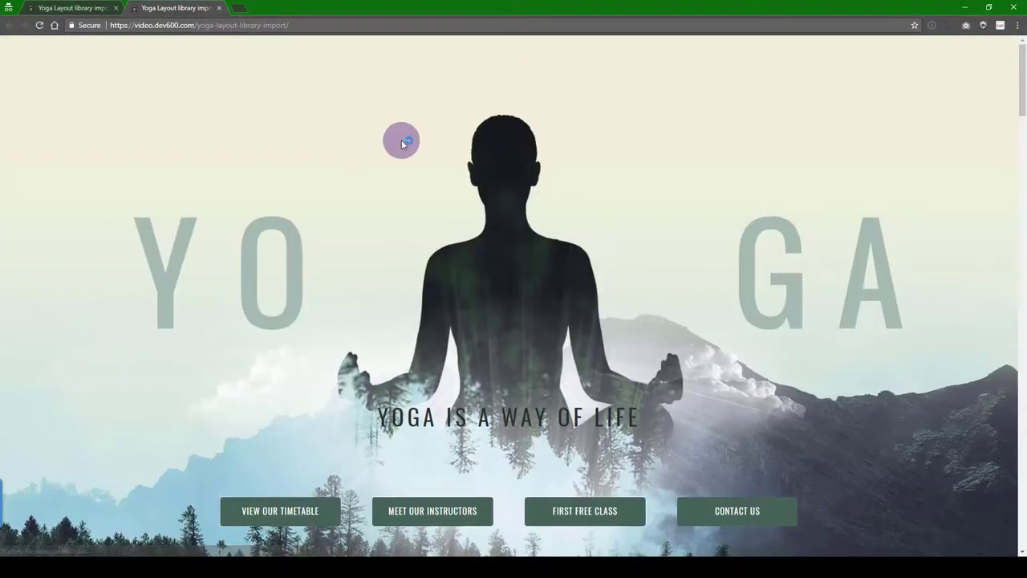
pyautogui.scroll(-15, 510, 146)
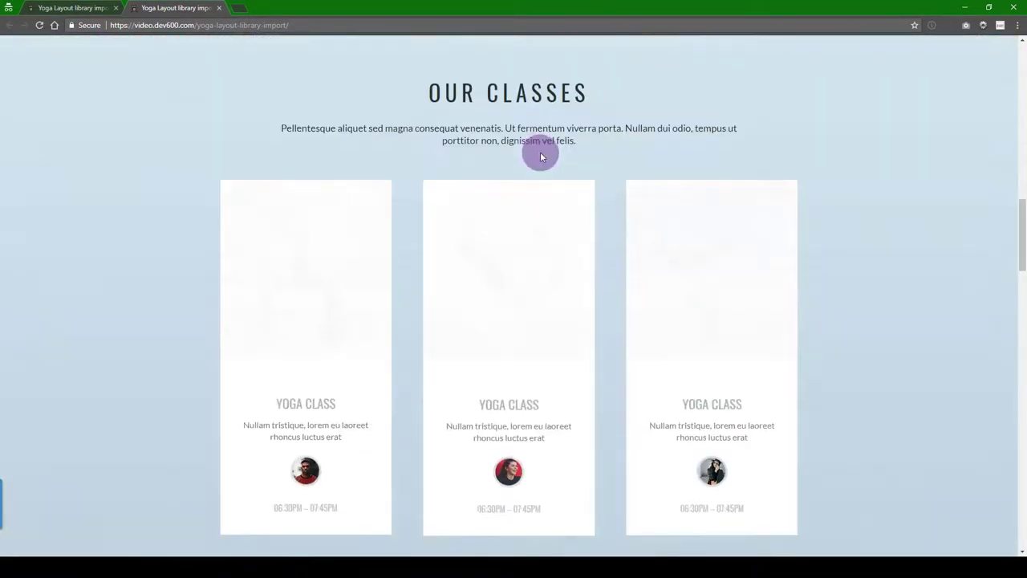
pyautogui.scroll(-15, 543, 158)
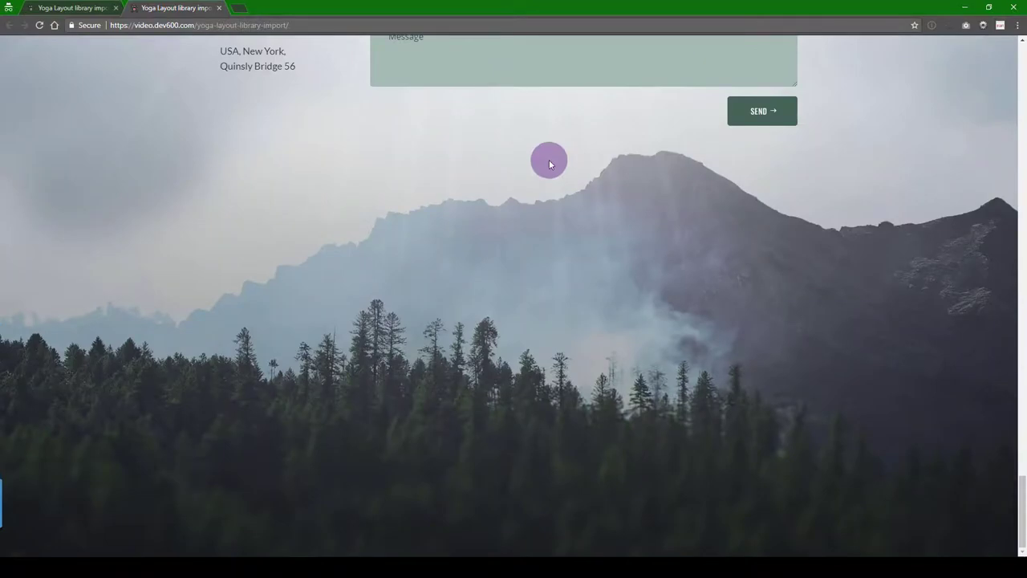
pyautogui.scroll(6, 549, 159)
pyautogui.scroll(12, 548, 155)
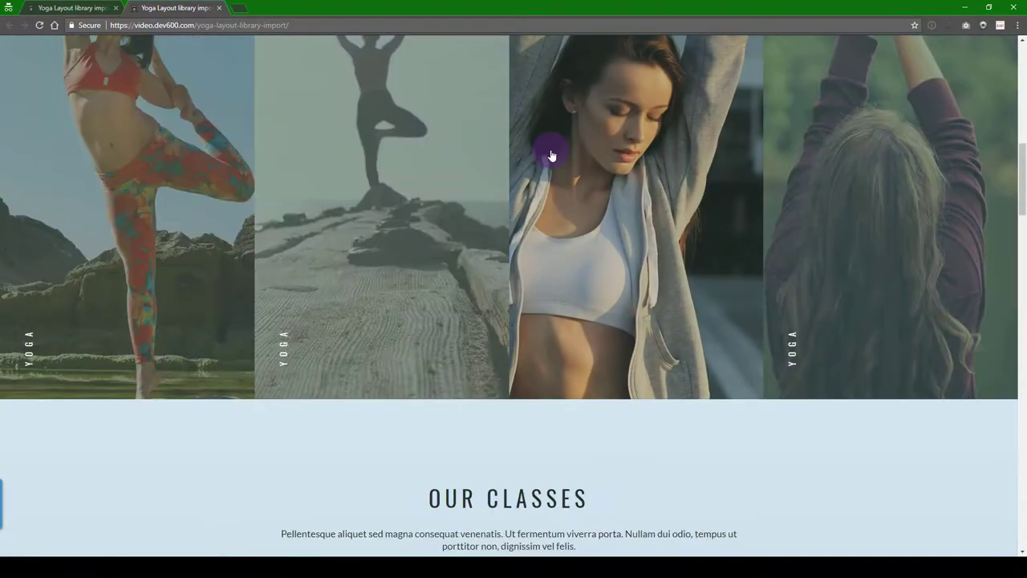